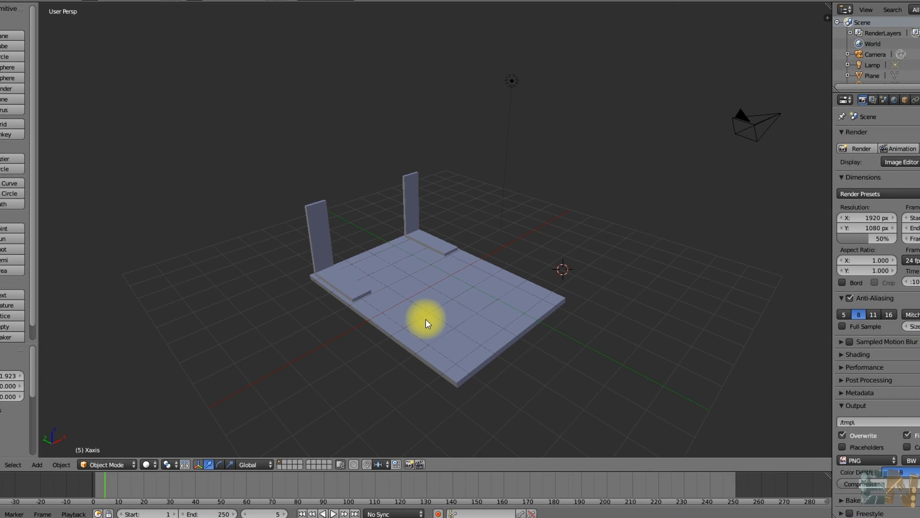
Step: Select the base plate object and examine it with its two upright posts
right_click(426, 318)
scroll(426, 319, "up", 2)
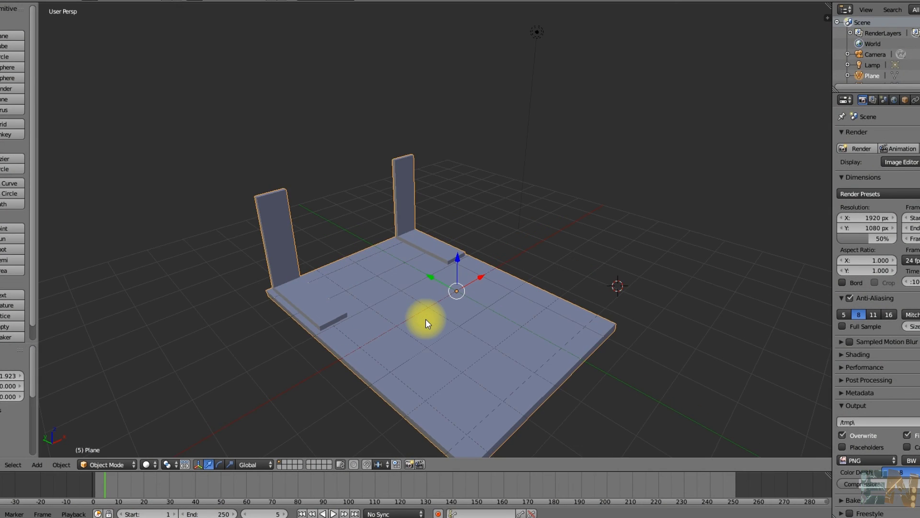
mouse_move(426, 319)
middle_mouse_down()
mouse_move(427, 288)
mouse_move(463, 293)
mouse_move(436, 298)
mouse_move(423, 313)
middle_mouse_up()
scroll(422, 313, "down", 3)
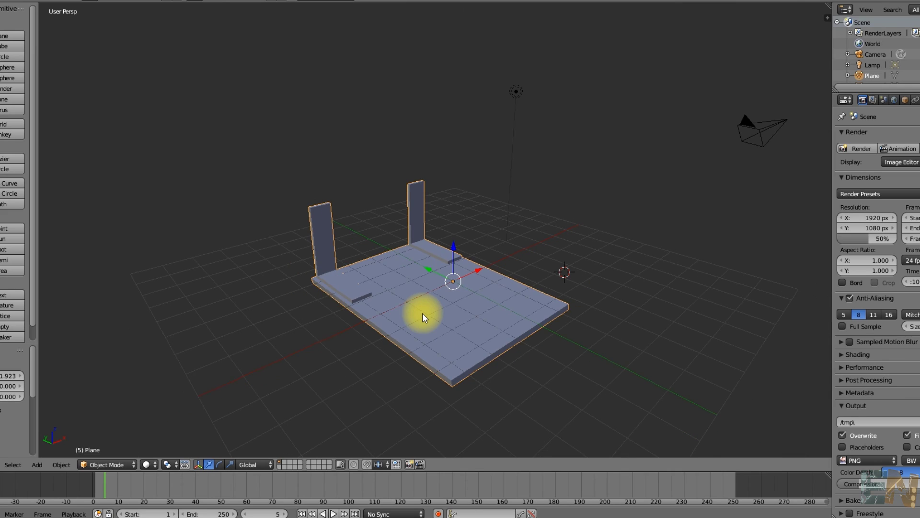
Step: Restore the slotted frame on the upright posts and add the second slotted frame lying flat on the base plate
key("ctrl+z")
key("ctrl+z")
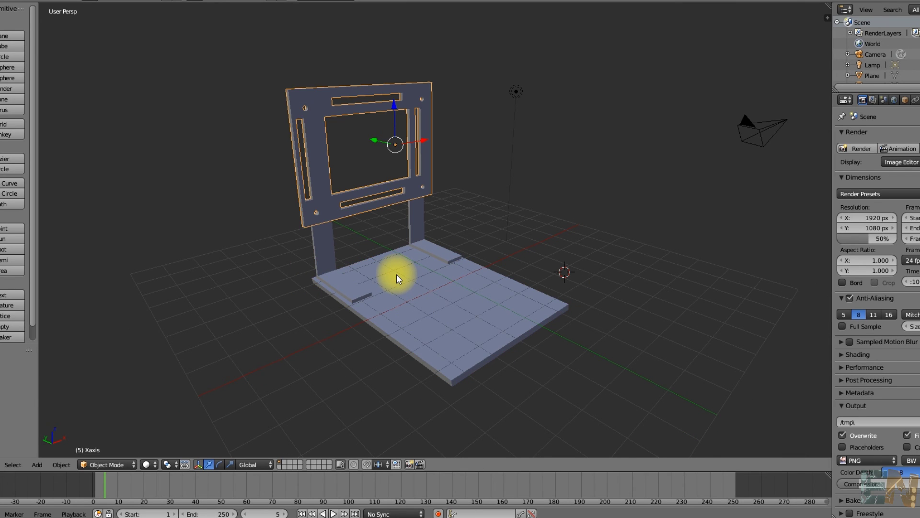
scroll(370, 252, "up", 3)
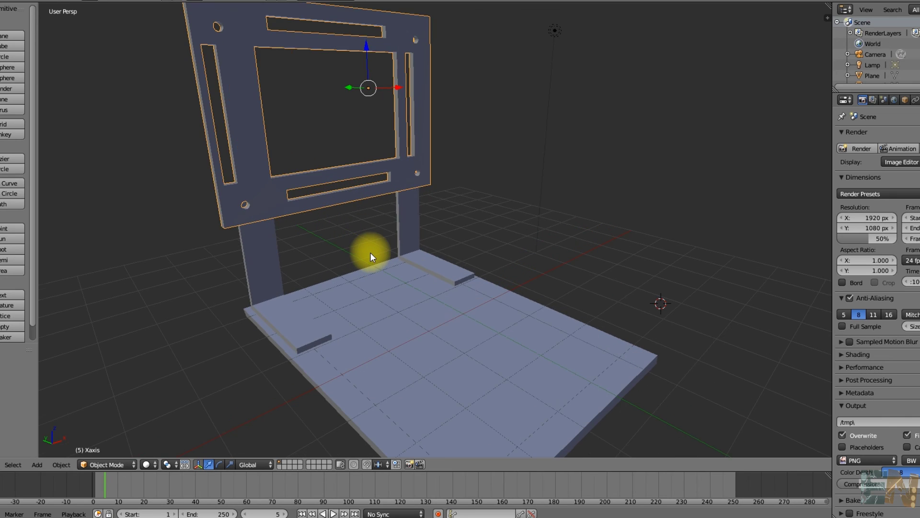
middle_click_drag(370, 251, 411, 257)
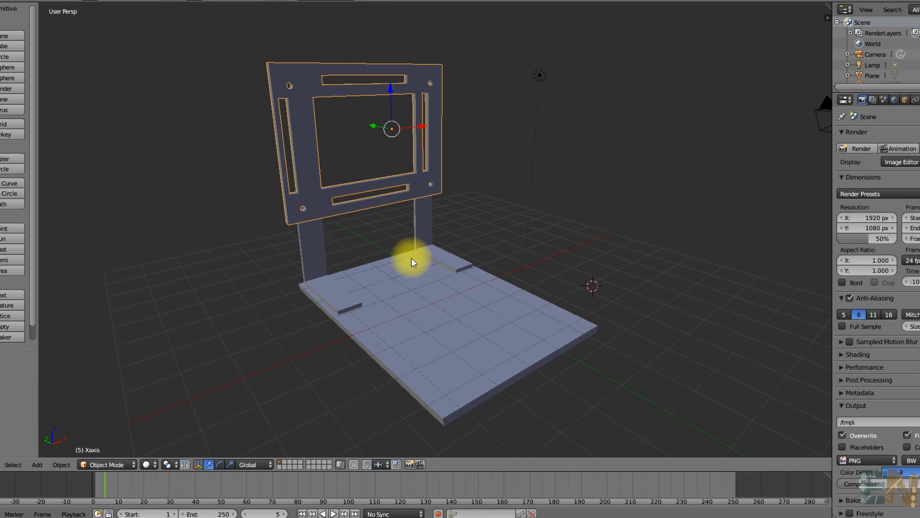
key("ctrl+v")
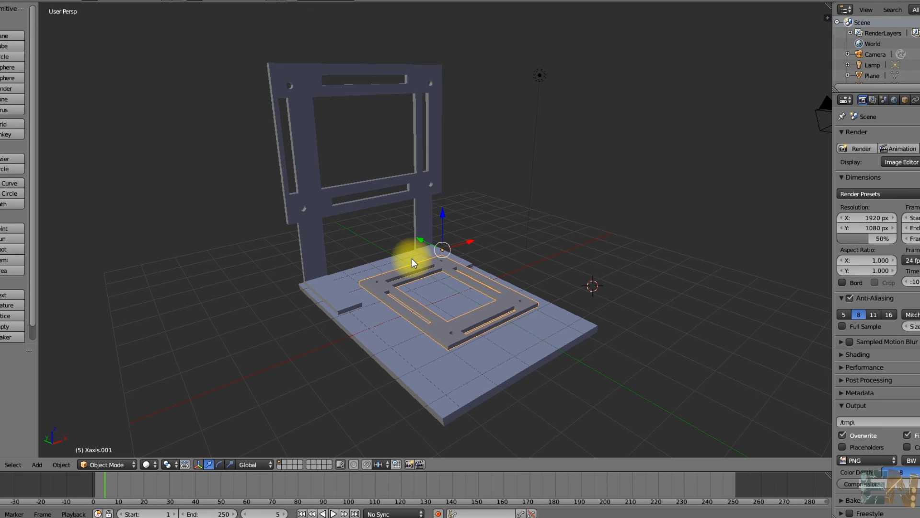
Step: Try moving the flat slotted frame along the global Y axis of the base plate
key("g")
key("y")
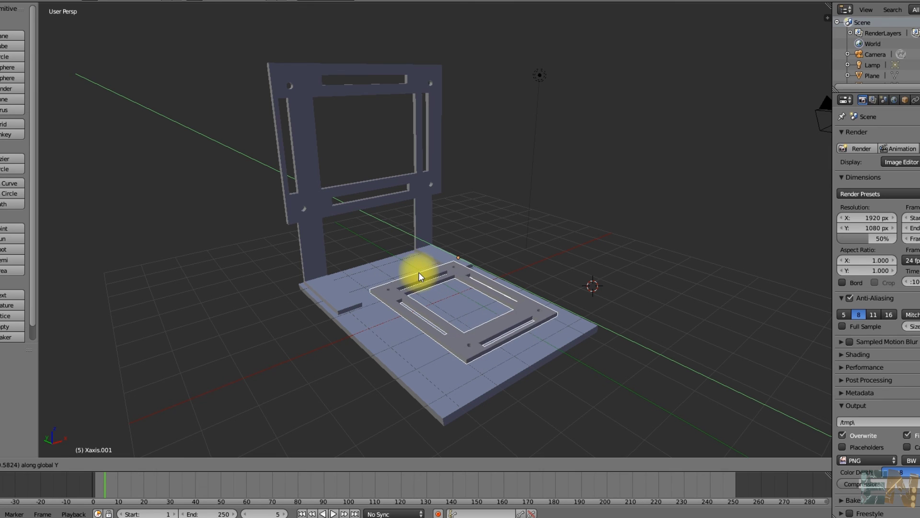
left_click(410, 263)
Step: Move the Zaxis plate along the global X axis in front of the upright frame
right_click(422, 259)
key("g")
key("x")
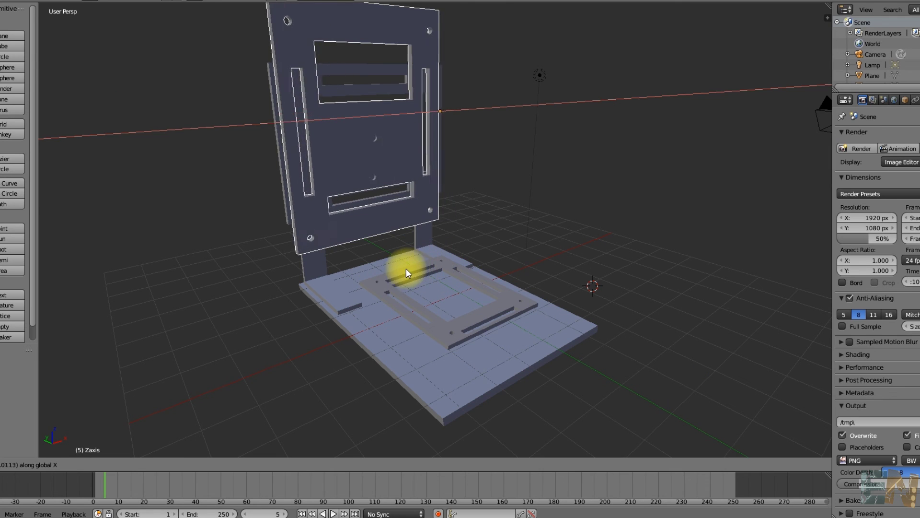
left_click(439, 268)
key("shift+d")
key("z")
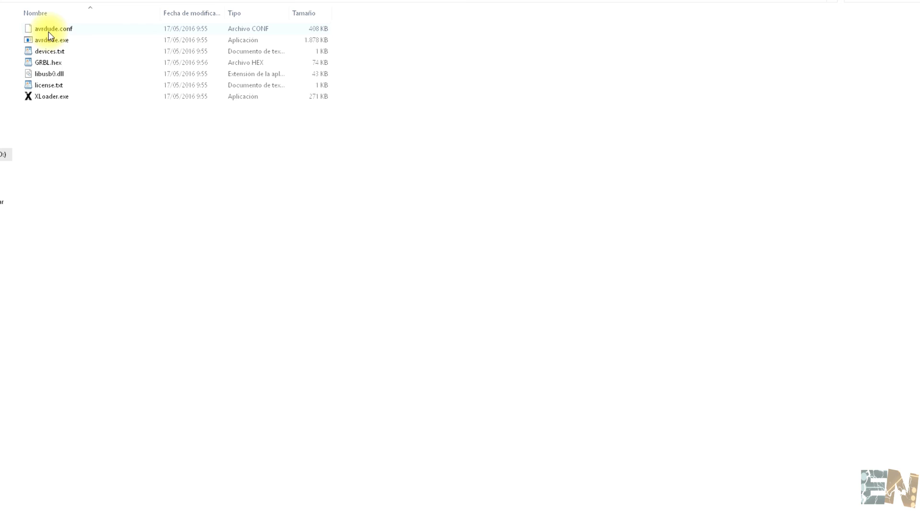
Step: Launch XLoader and set the device to Duemilanove/Nano(ATmega328) and the COM port to COM9
double_click(51, 96)
left_click(479, 221)
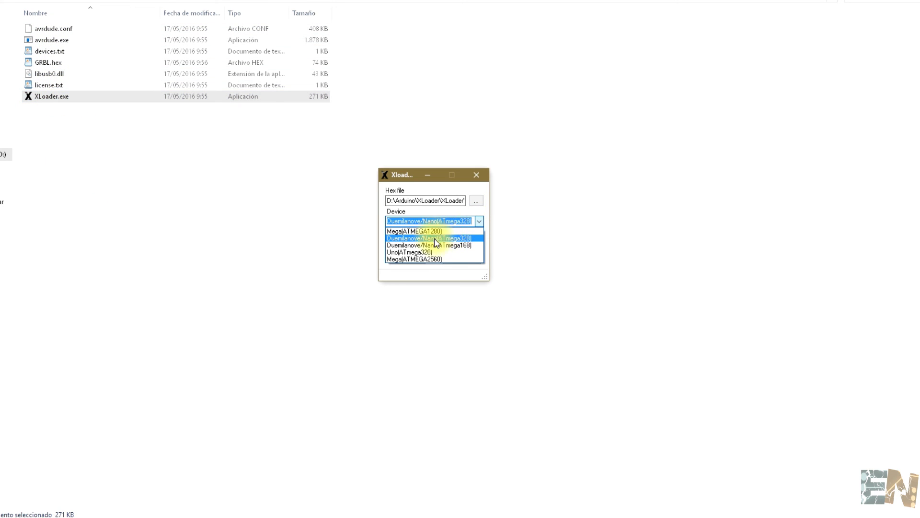
left_click(438, 239)
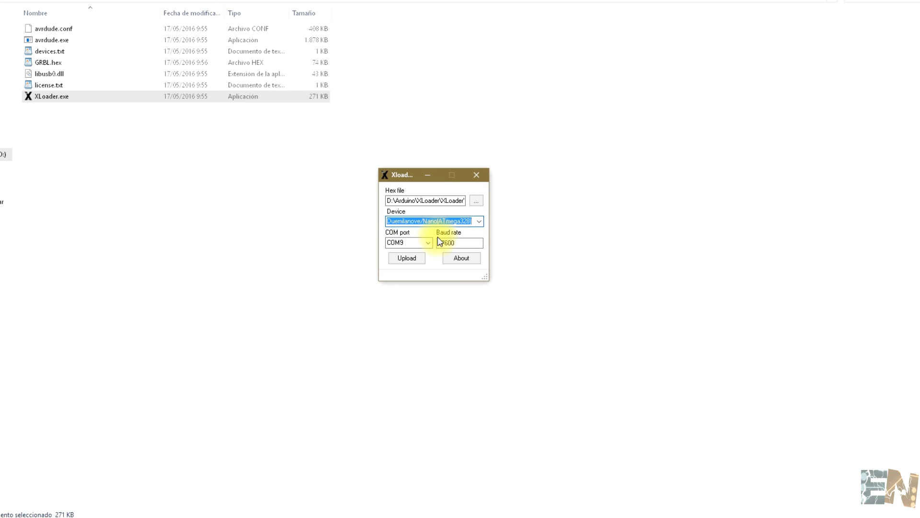
left_click(428, 243)
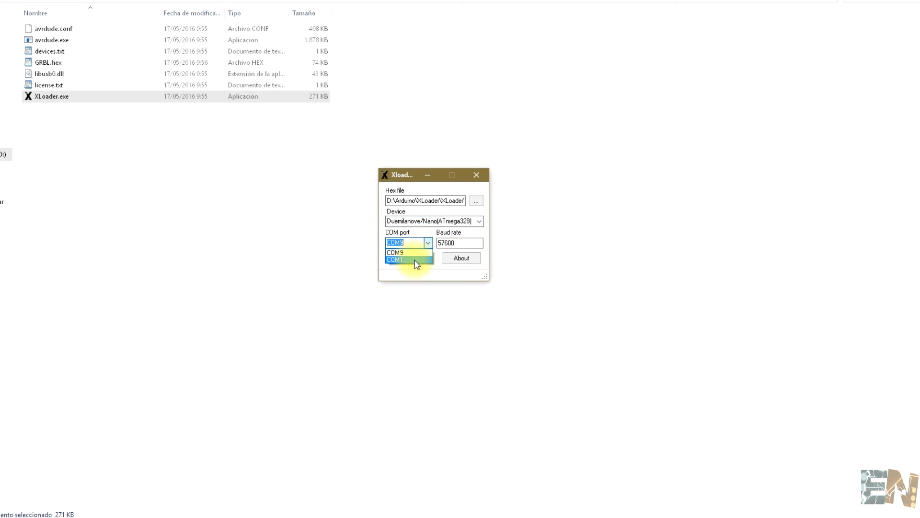
left_click(410, 252)
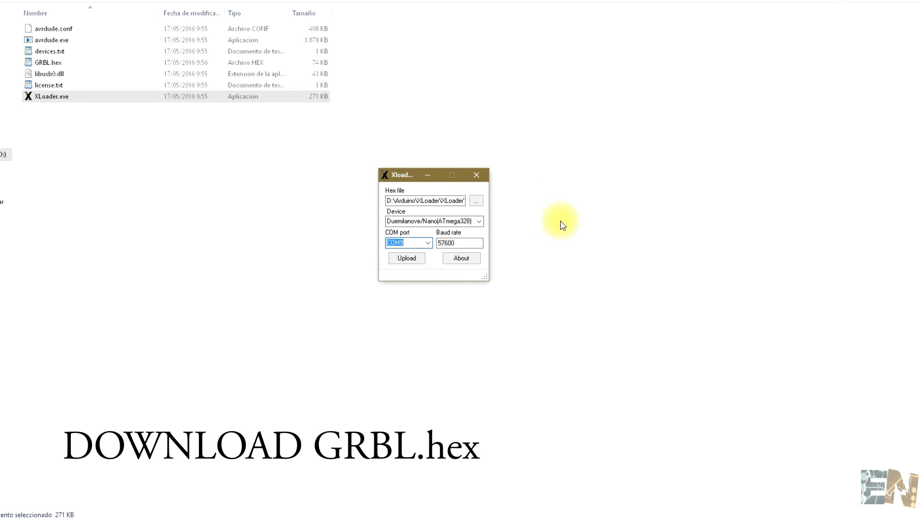
Step: Load GRBL.hex as the hex file and upload it to the board
left_click(475, 200)
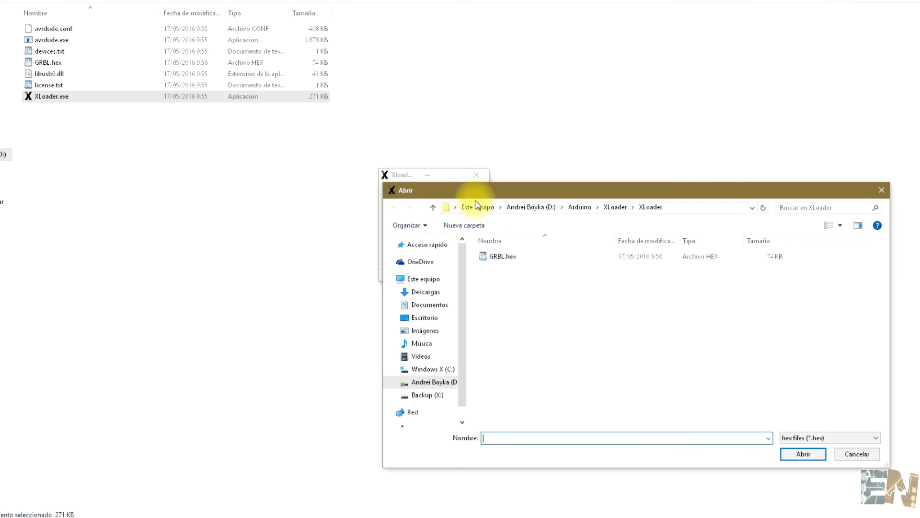
left_click(528, 256)
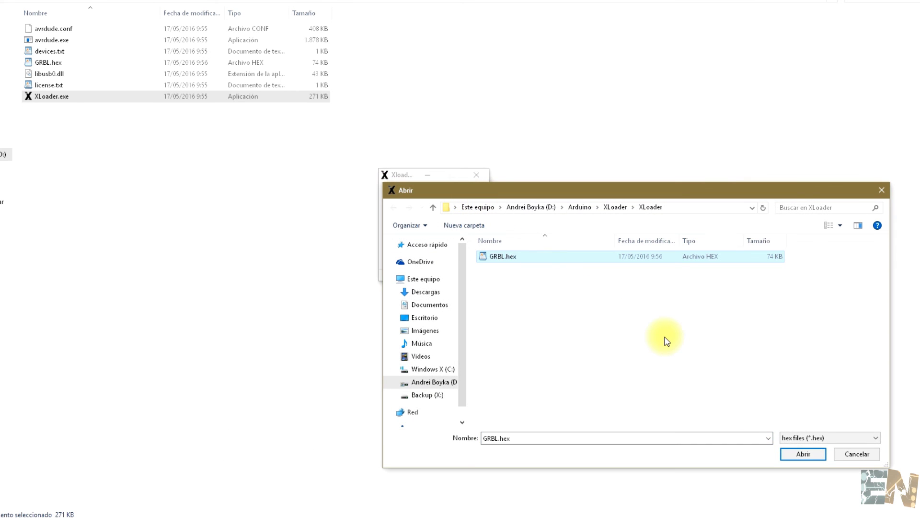
left_click(809, 455)
left_click(407, 258)
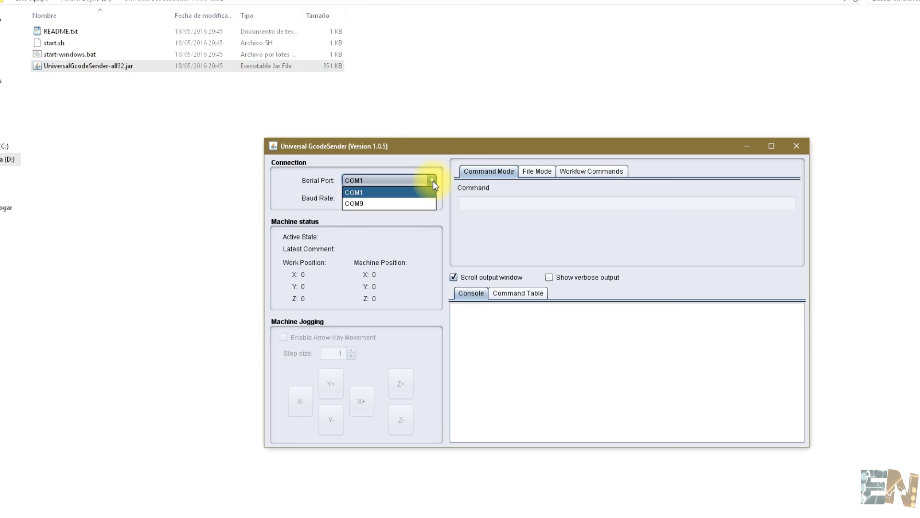
Step: In Universal GcodeSender, open the connection on COM9 at 9600 baud and list the GRBL settings with $$
left_click(424, 203)
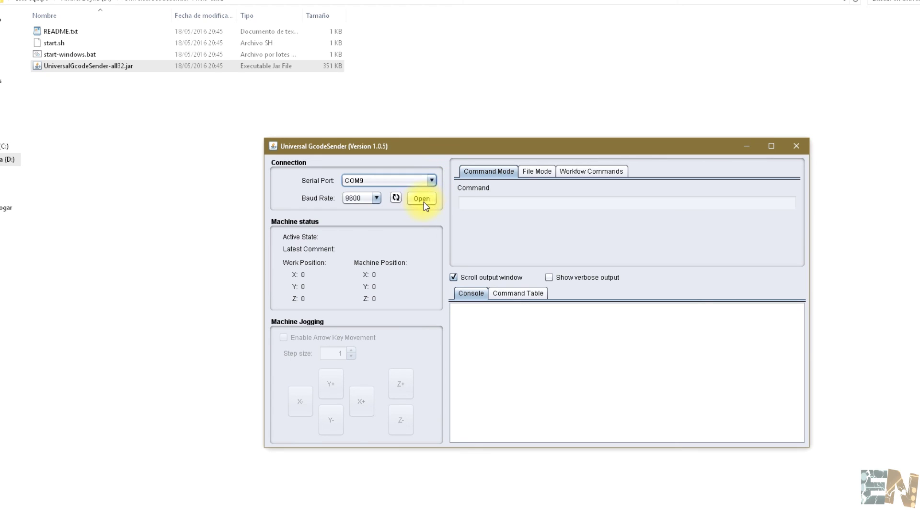
left_click(424, 202)
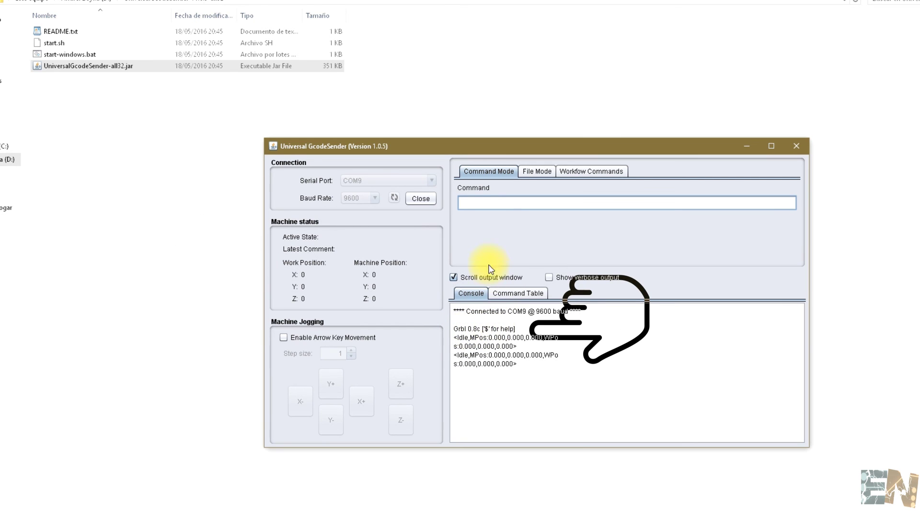
left_click(492, 169)
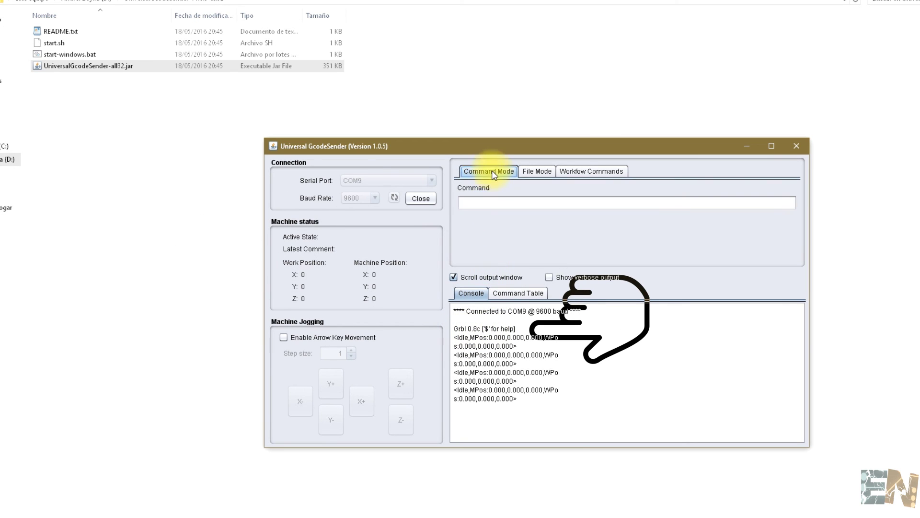
left_click(486, 206)
type("$$")
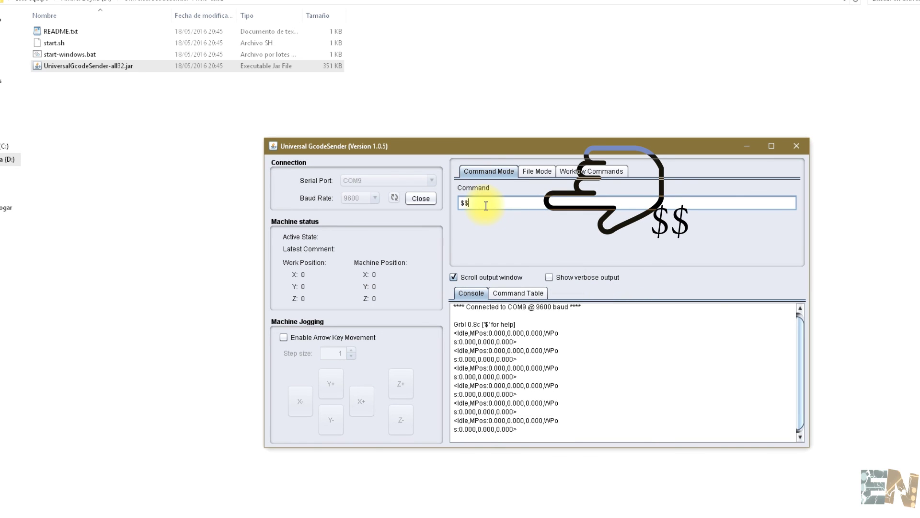
key("Return")
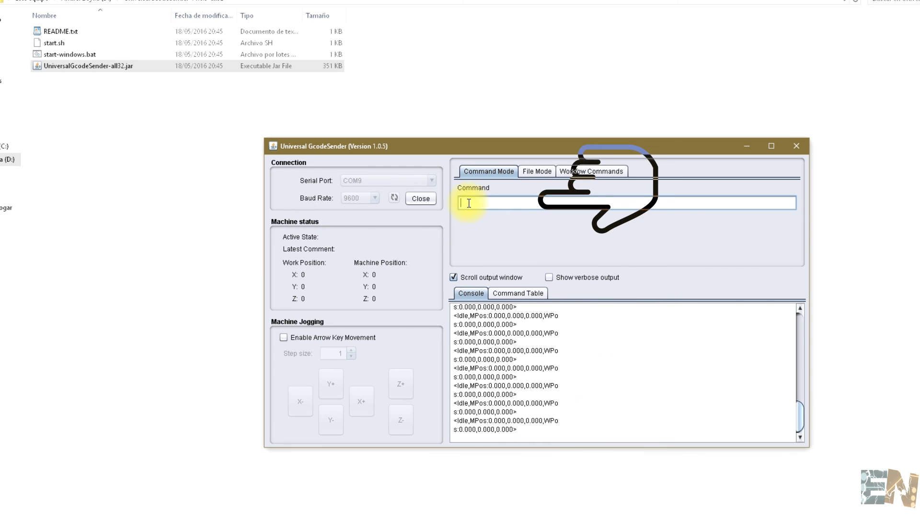
Step: Set the GRBL parameters $0, $1 and $2 each to 64 and list the settings again with $$
type("$=")
type("0=")
type("64")
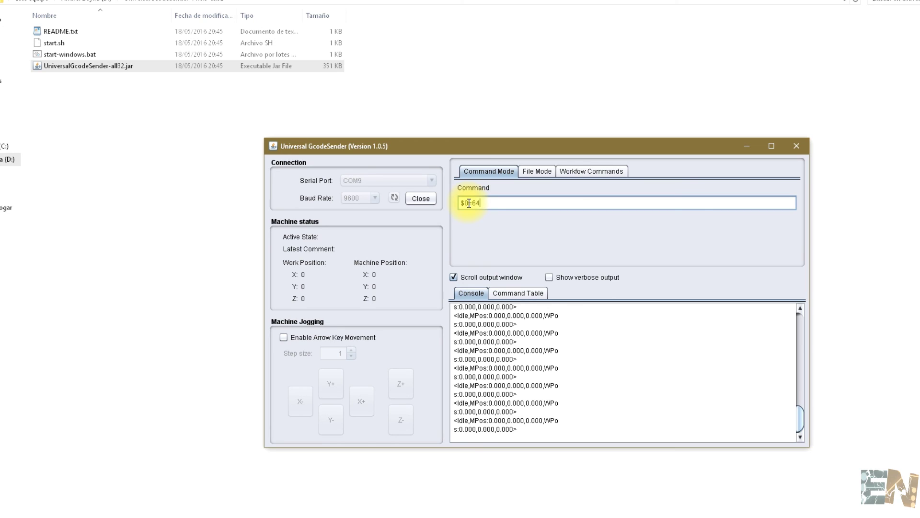
key("Return")
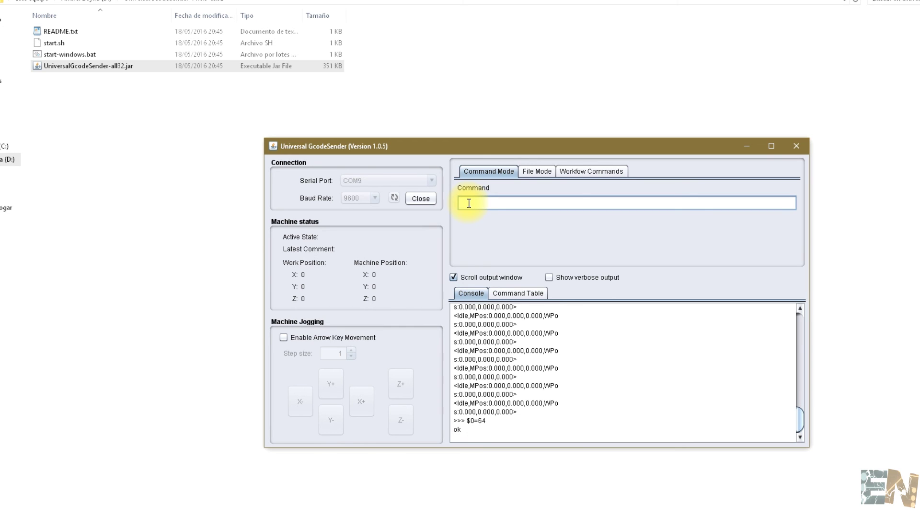
type("$1")
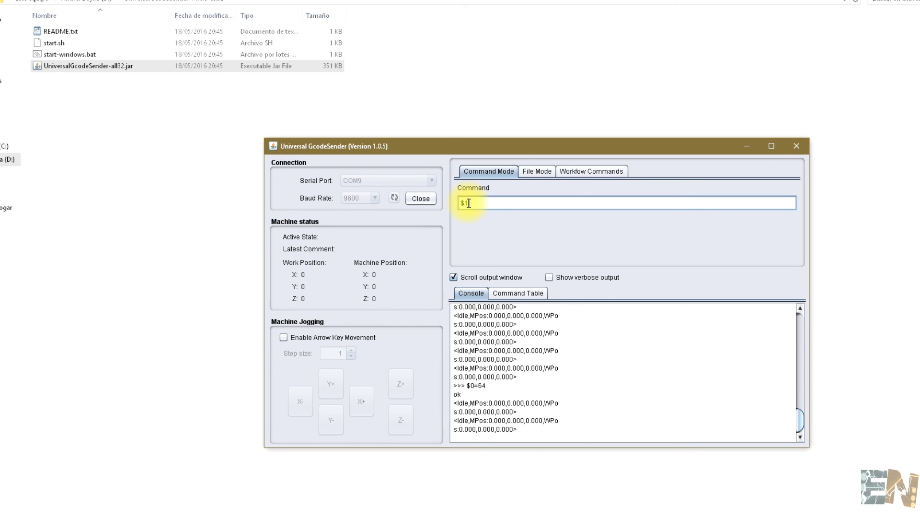
type("=64")
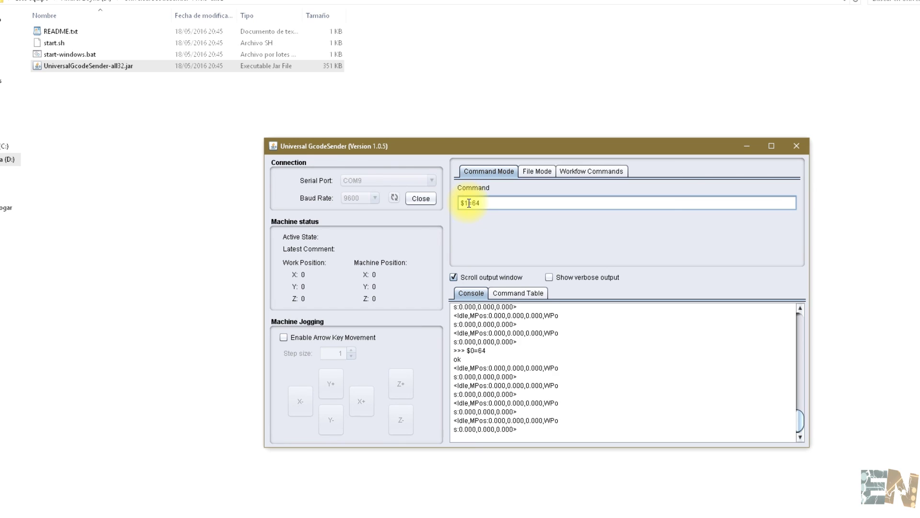
key("Return")
type("$2")
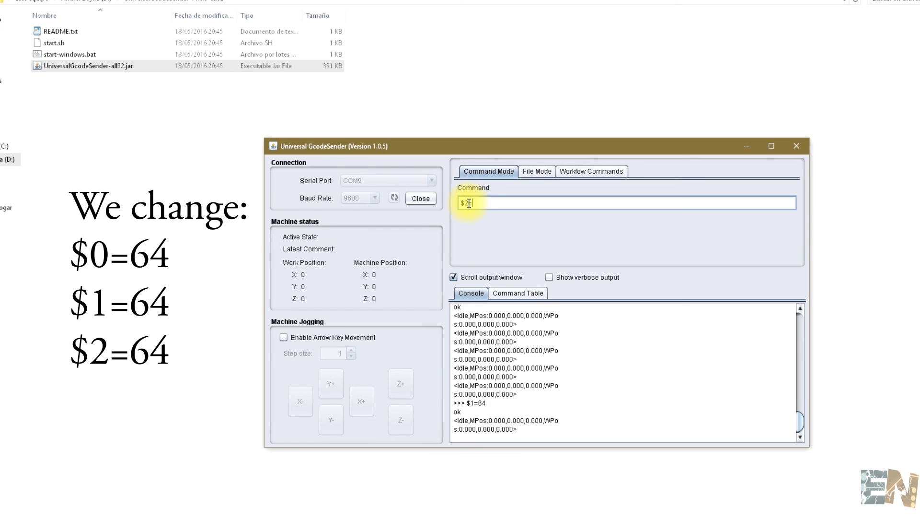
type("=64")
key("Return")
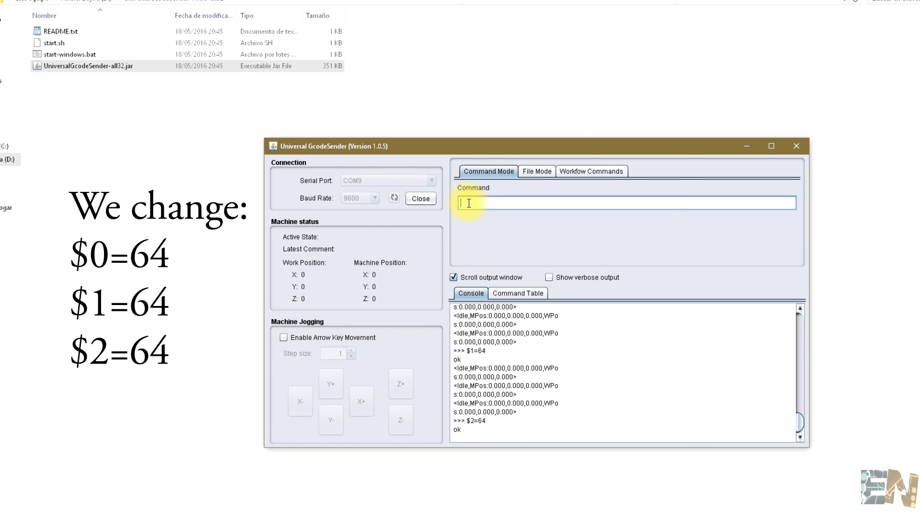
type("$$")
key("Return")
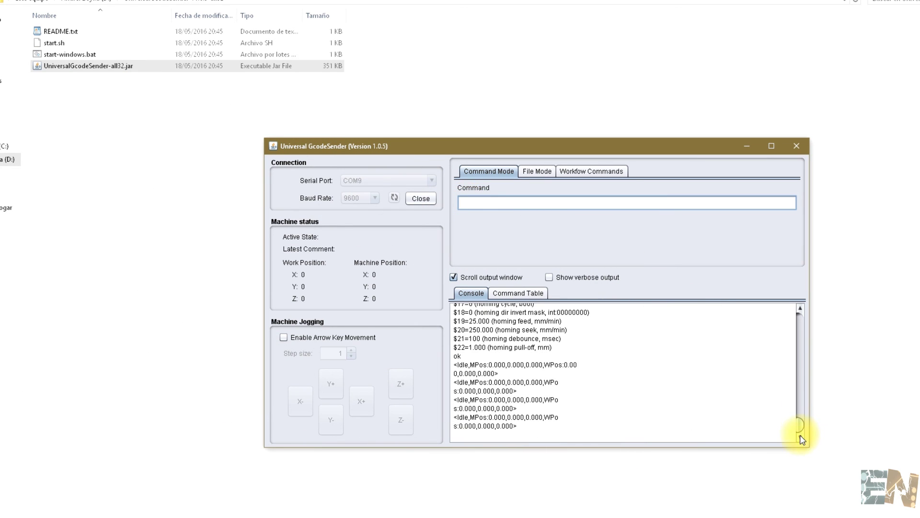
Step: Load the G-code file Example.txt from the Documents folder and send it to the machine
left_click(539, 171)
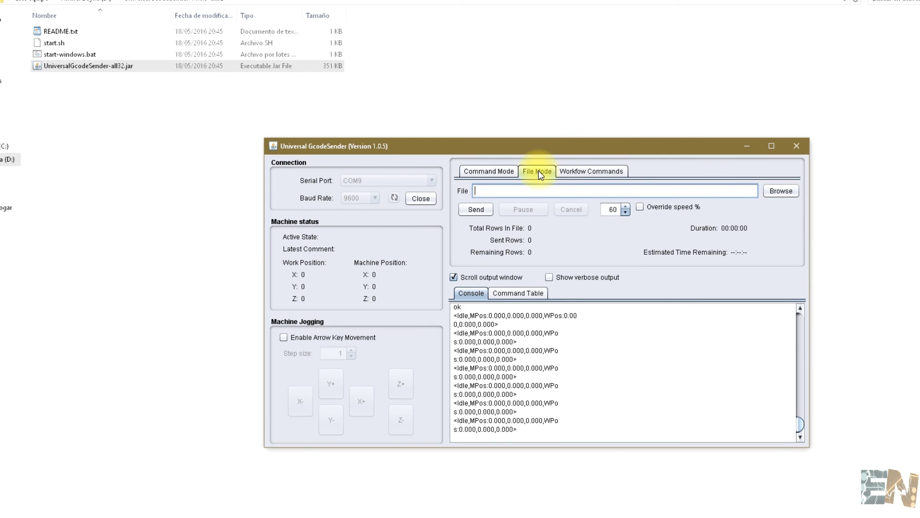
left_click(782, 195)
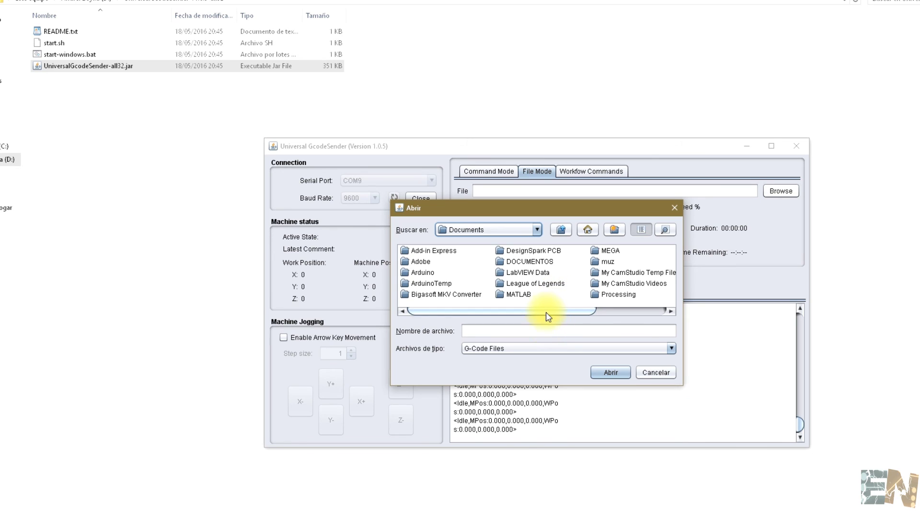
left_click(653, 315)
left_click(611, 267)
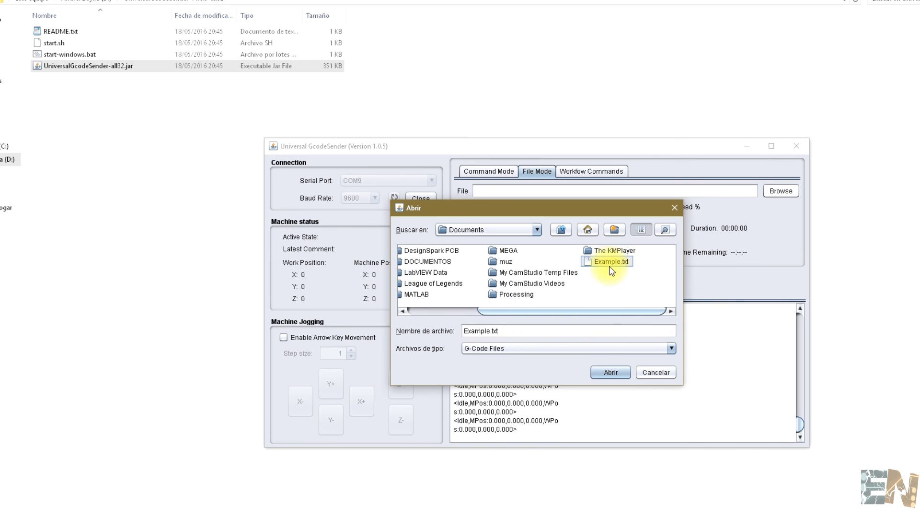
left_click(609, 371)
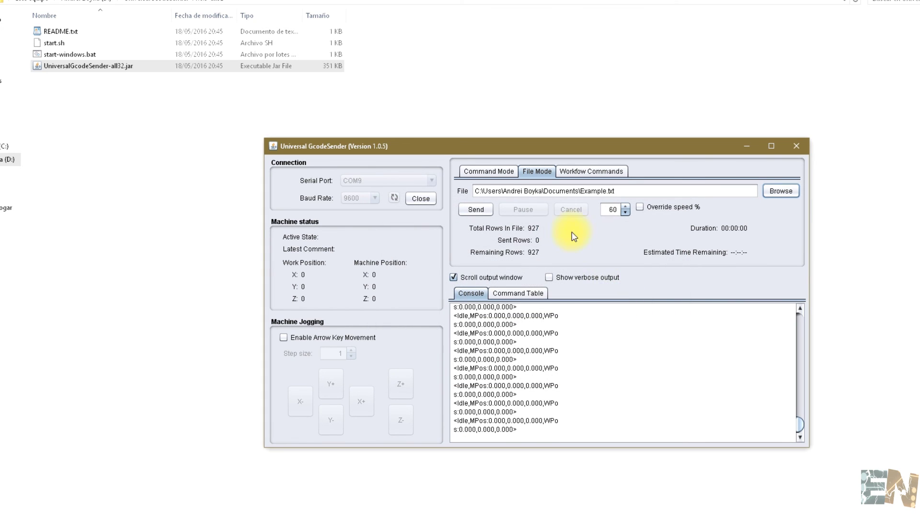
left_click(476, 209)
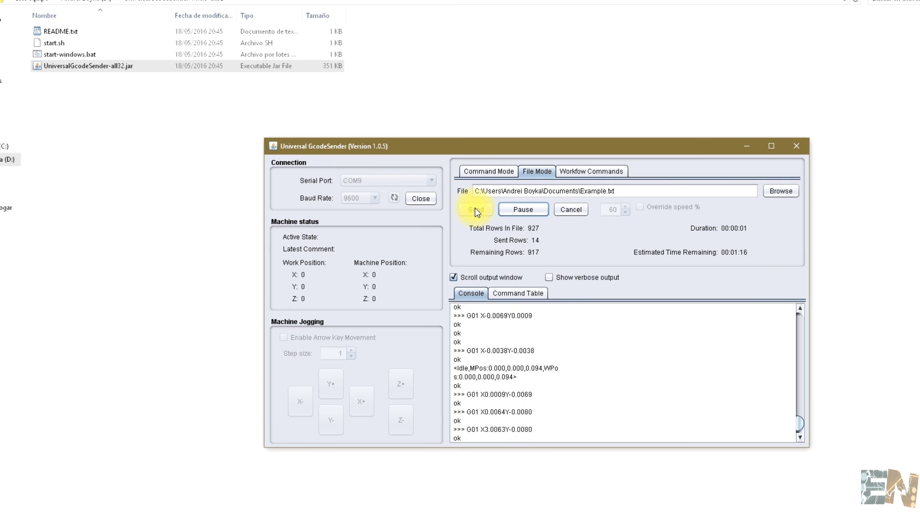